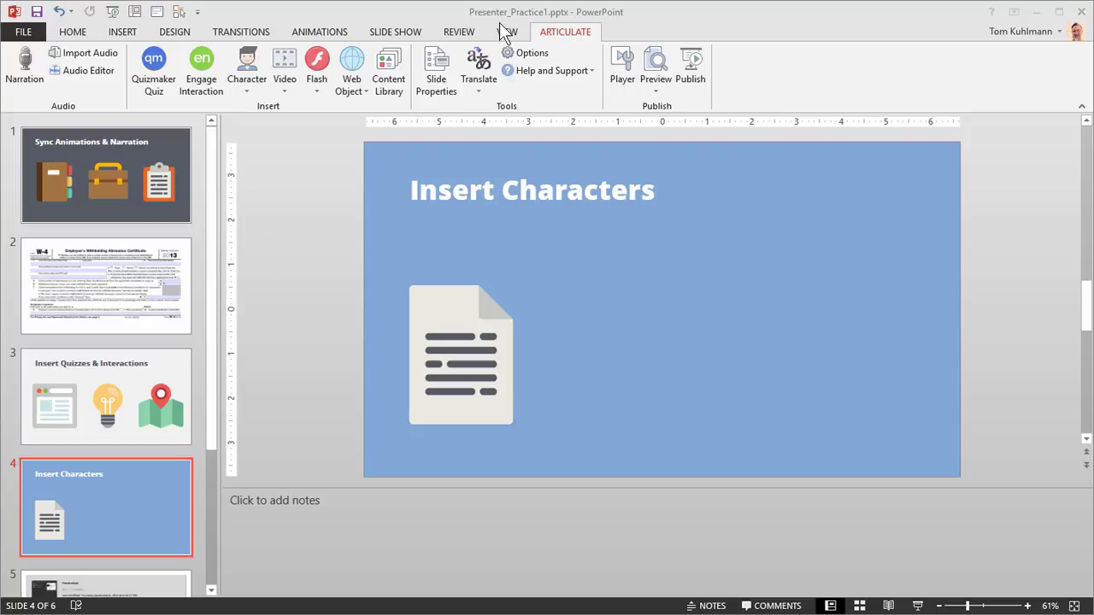
# Download the Photographic character Quan in the character library and select him
pyautogui.click(250, 68)
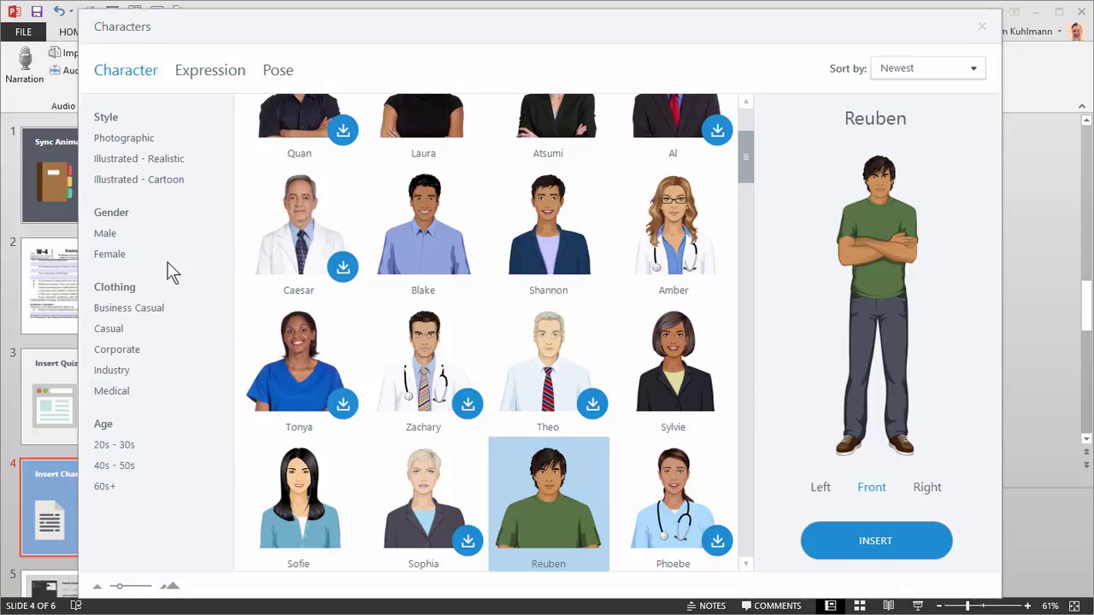
pyautogui.click(127, 141)
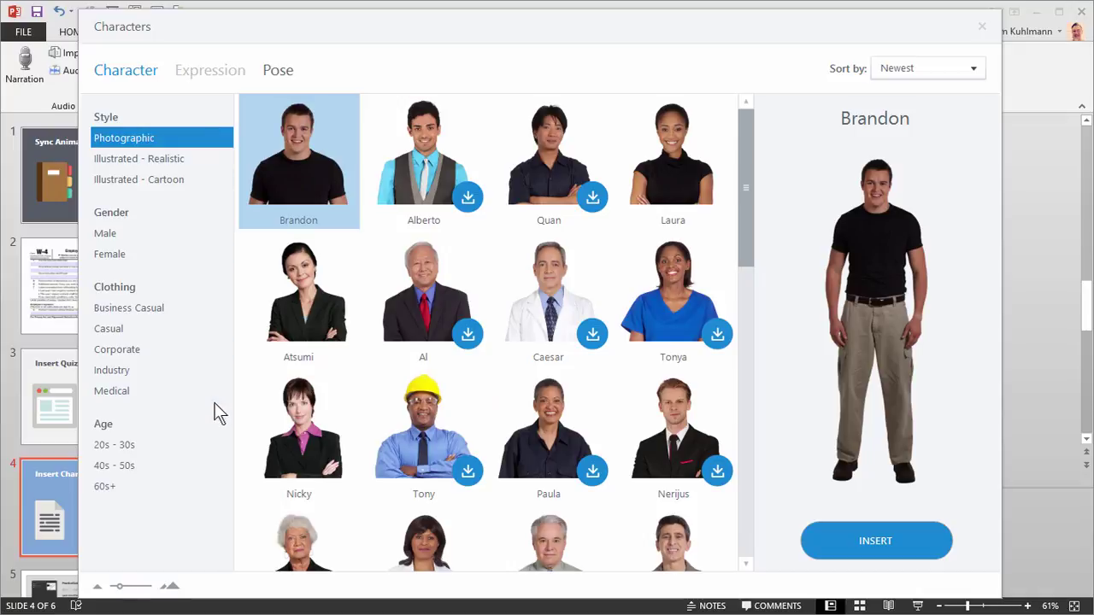
pyautogui.moveTo(746, 136)
pyautogui.mouseDown()
pyautogui.moveTo(719, 442)
pyautogui.moveTo(752, 217)
pyautogui.moveTo(747, 119)
pyautogui.mouseUp()
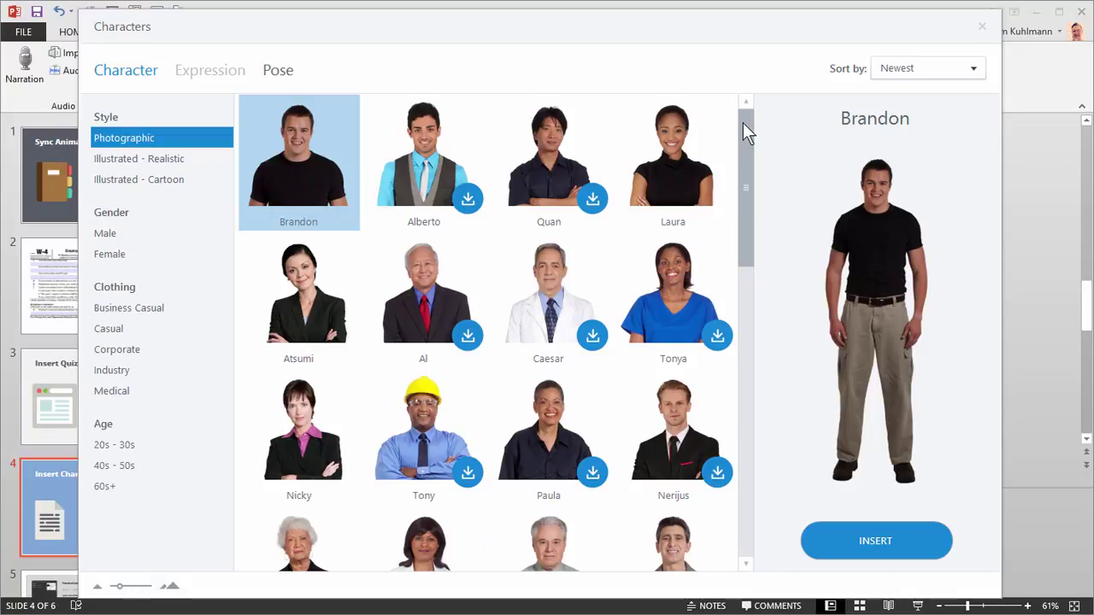
pyautogui.moveTo(584, 171)
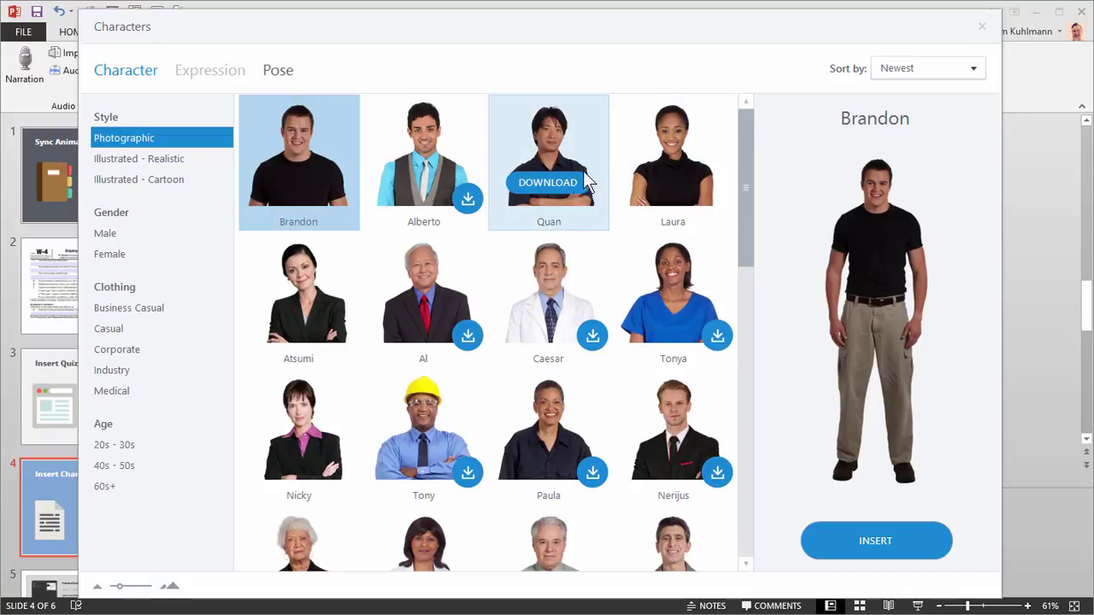
pyautogui.moveTo(654, 248)
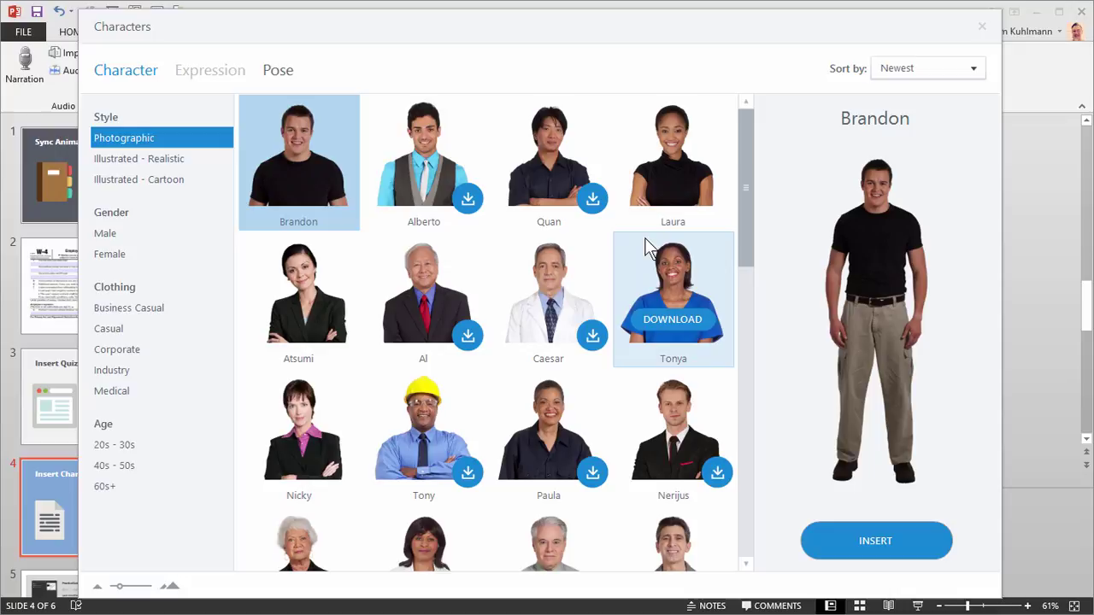
pyautogui.moveTo(566, 197)
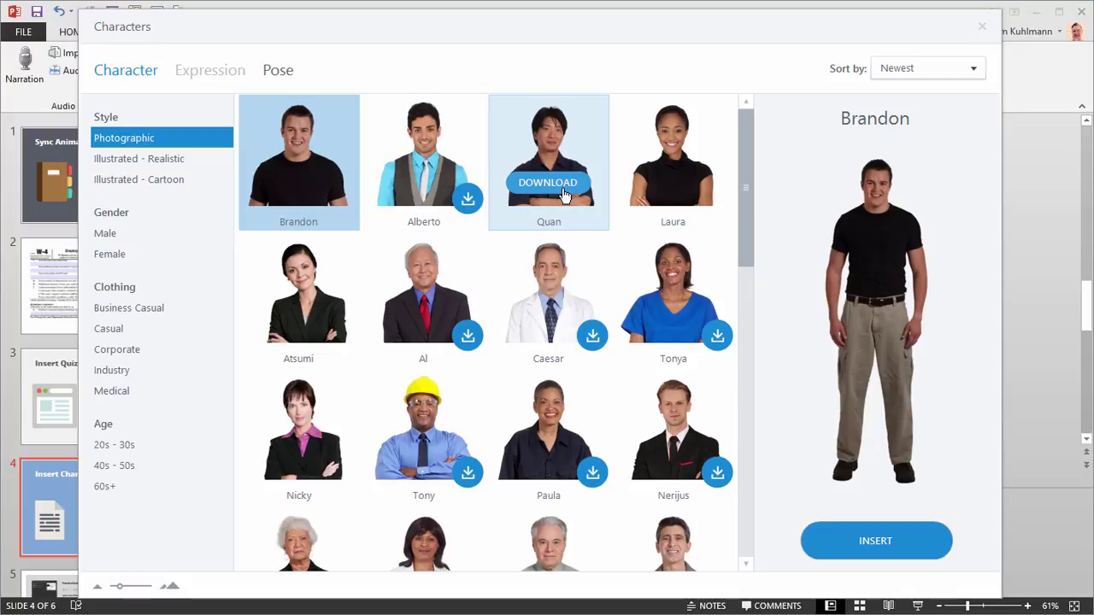
pyautogui.click(562, 193)
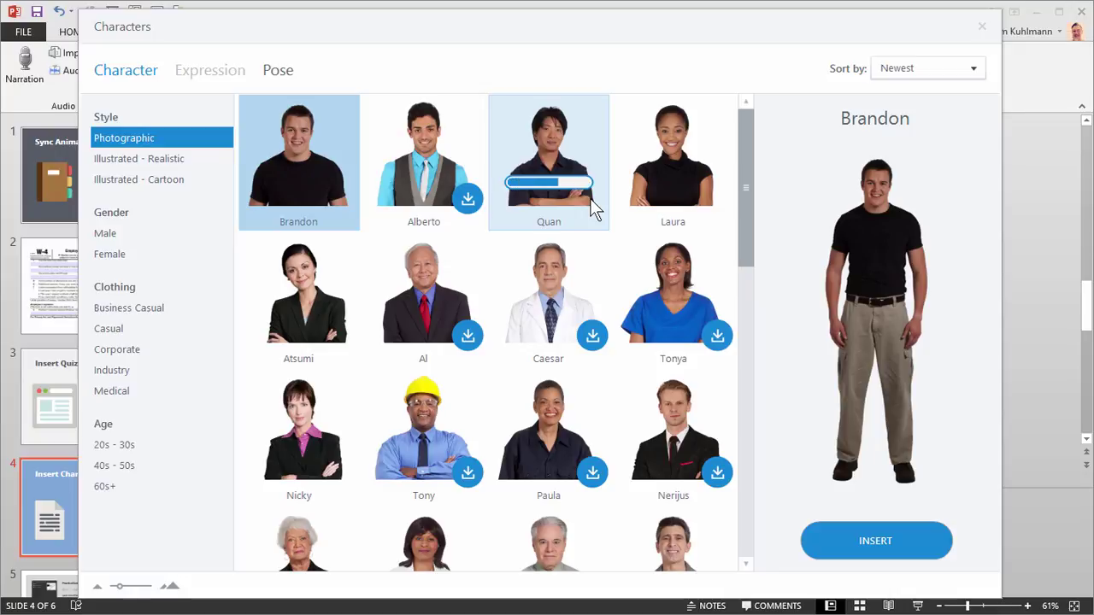
pyautogui.click(546, 147)
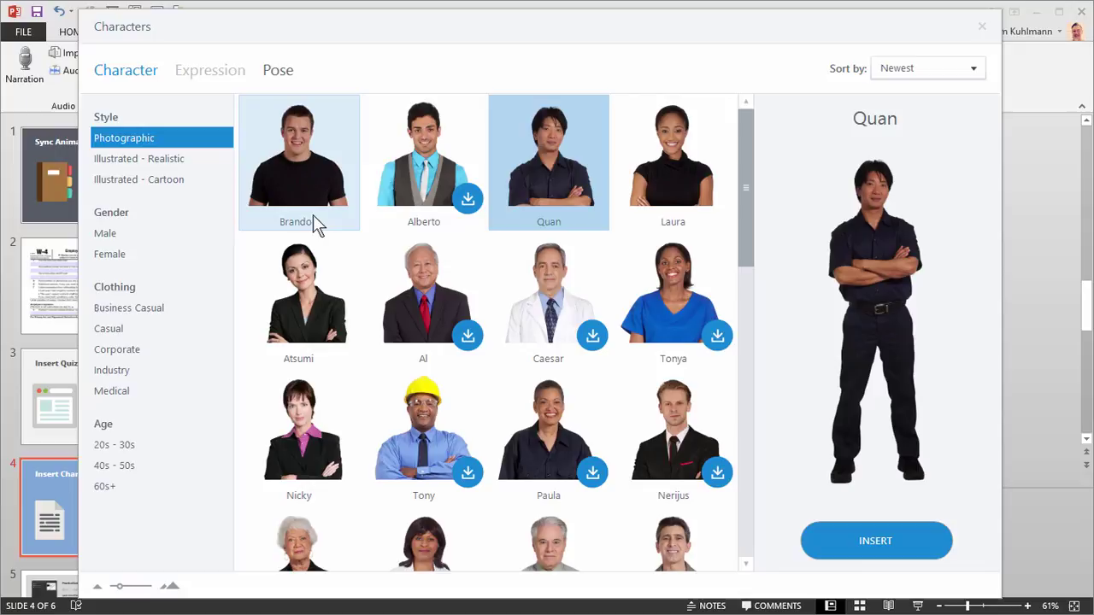
# Insert Quan in the first Positive, Talking pose on the Insert Characters slide and move him slightly up and right
pyautogui.click(280, 75)
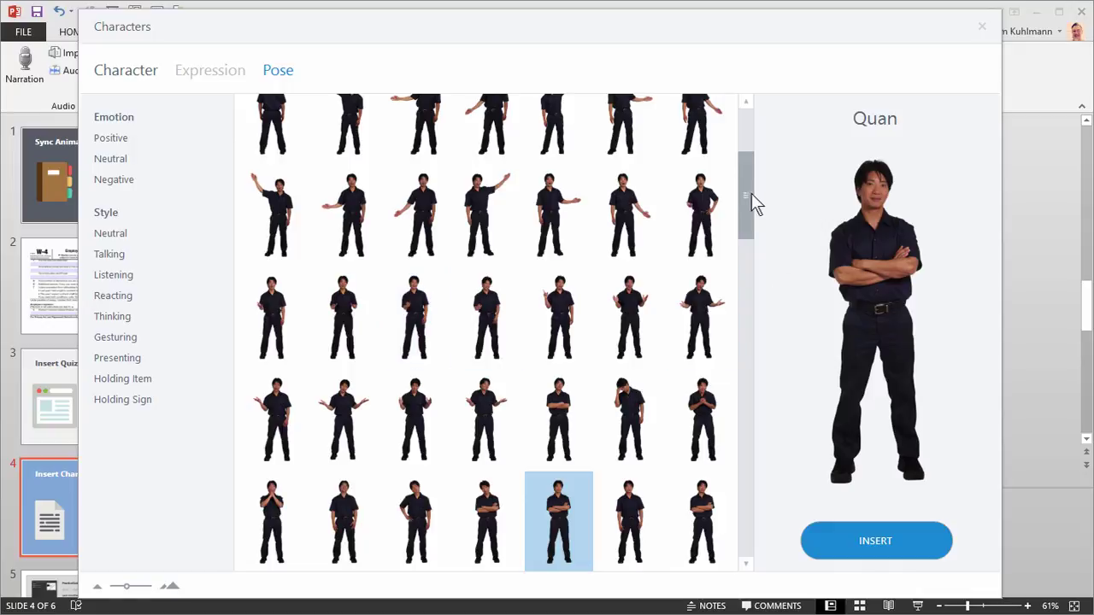
pyautogui.moveTo(751, 193)
pyautogui.mouseDown()
pyautogui.moveTo(742, 345)
pyautogui.moveTo(733, 183)
pyautogui.mouseUp()
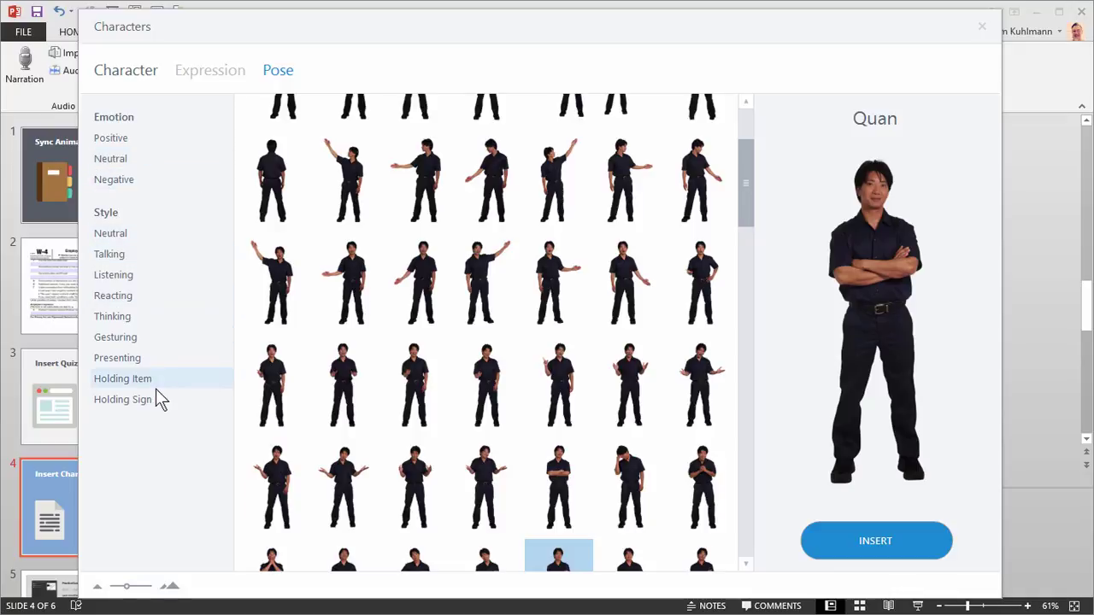
pyautogui.click(115, 319)
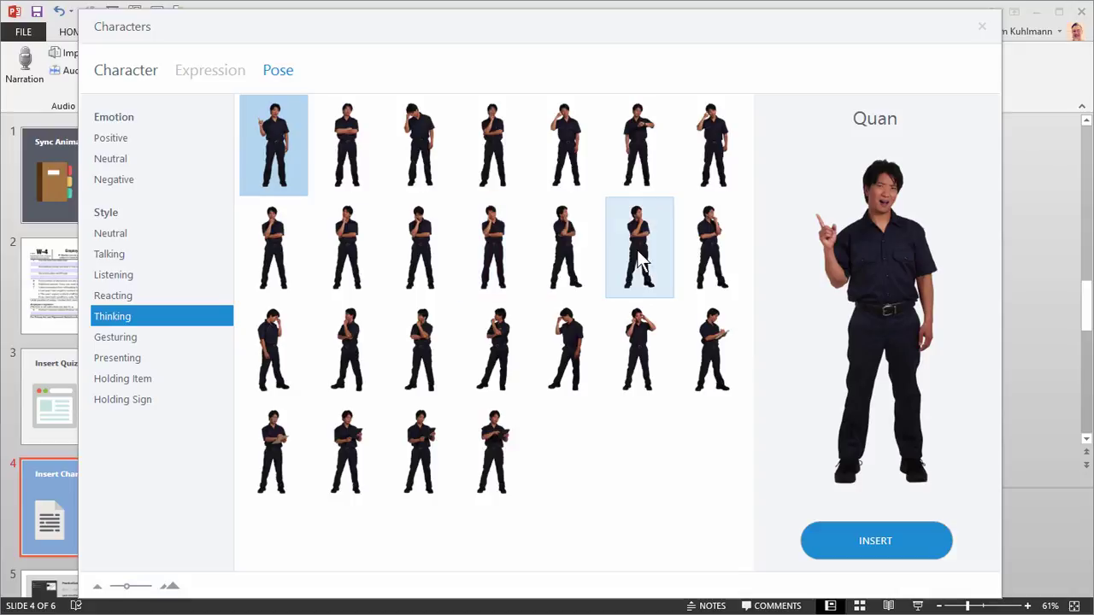
pyautogui.click(122, 313)
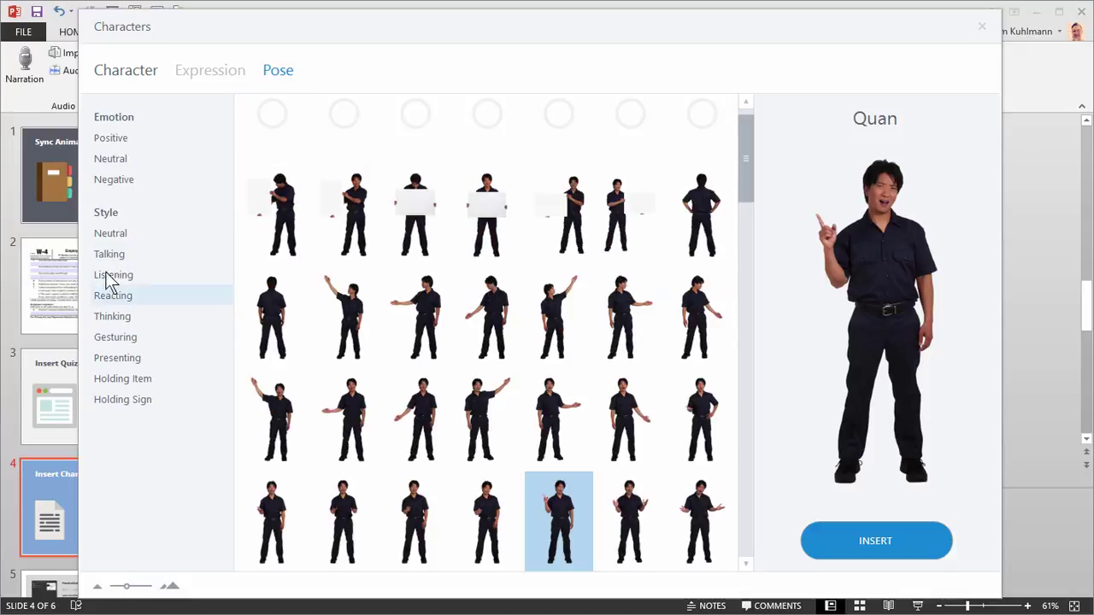
pyautogui.click(109, 254)
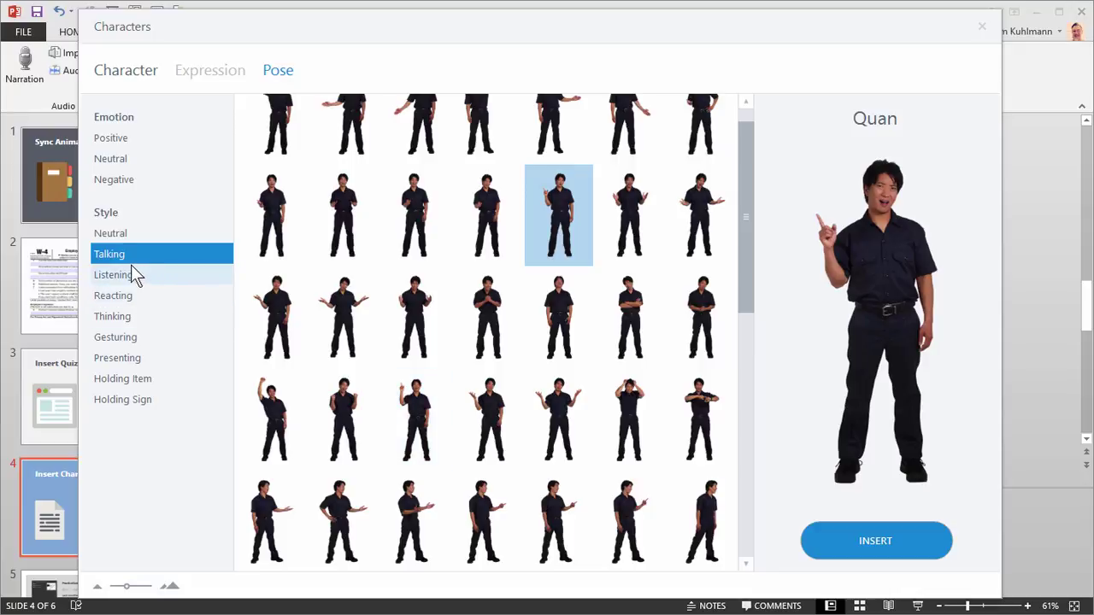
pyautogui.click(108, 138)
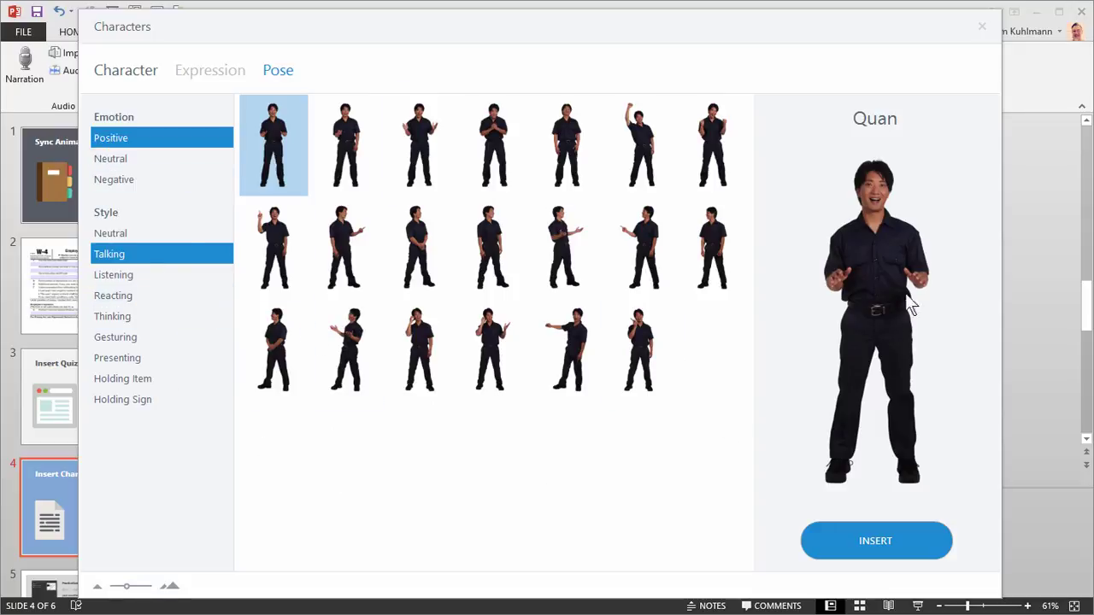
pyautogui.click(871, 537)
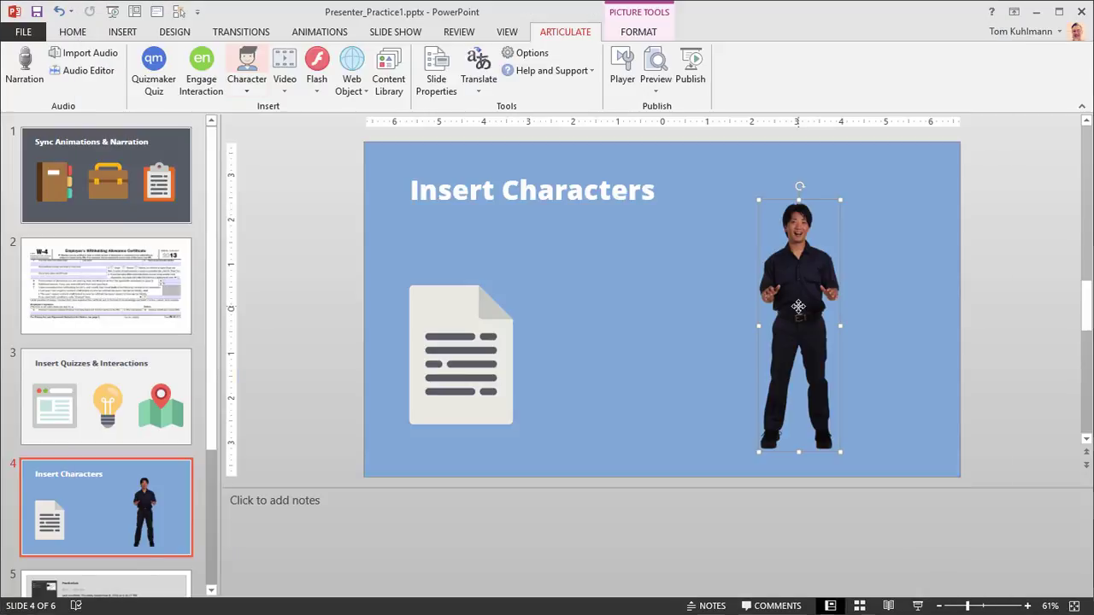
pyautogui.moveTo(798, 306)
pyautogui.mouseDown()
pyautogui.moveTo(667, 304)
pyautogui.moveTo(804, 299)
pyautogui.mouseUp()
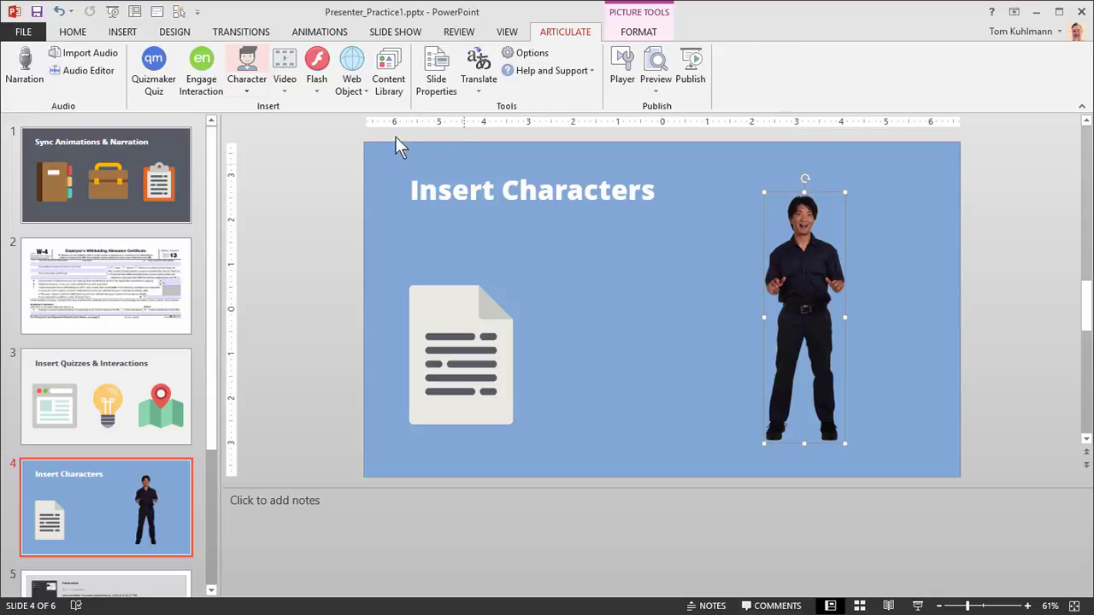
# Edit the inserted character, choose Amber from the Illustrated - Realistic style, and preview her right and left views before setting Front
pyautogui.click(249, 92)
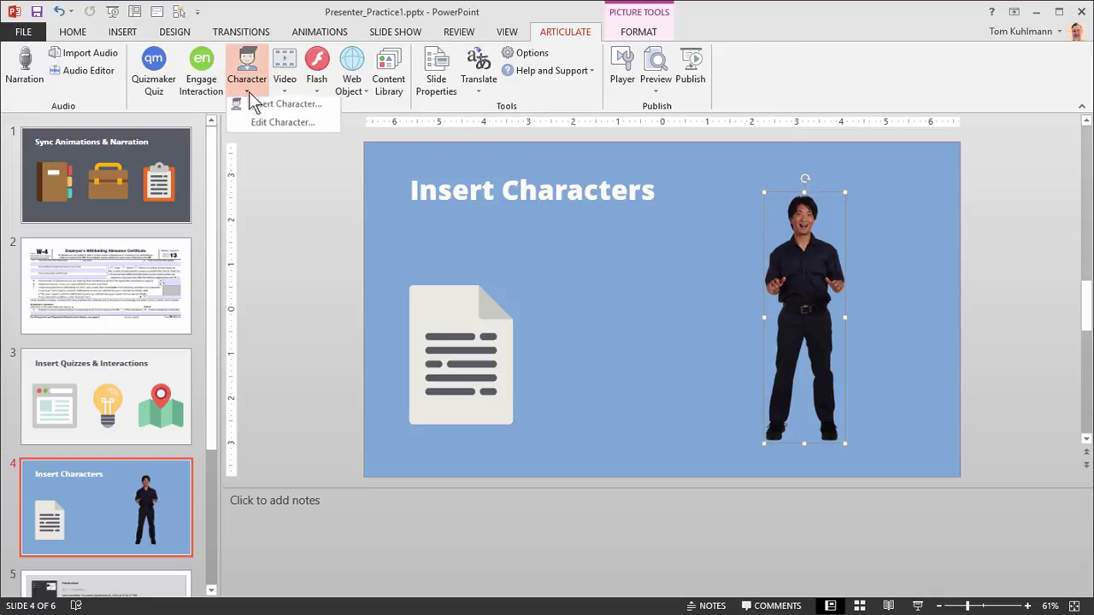
pyautogui.click(277, 129)
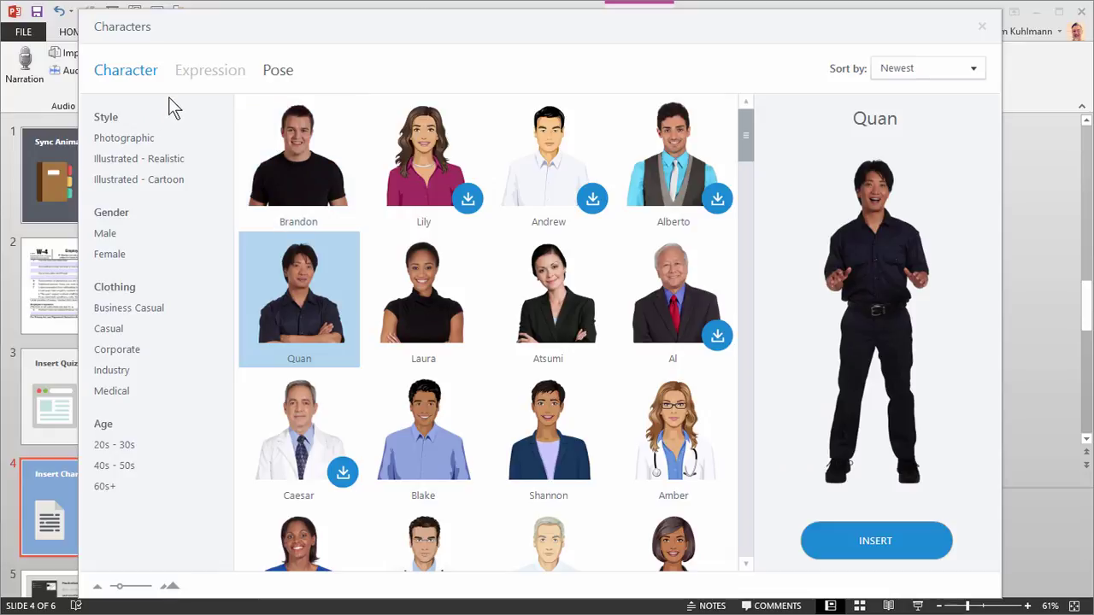
pyautogui.click(137, 158)
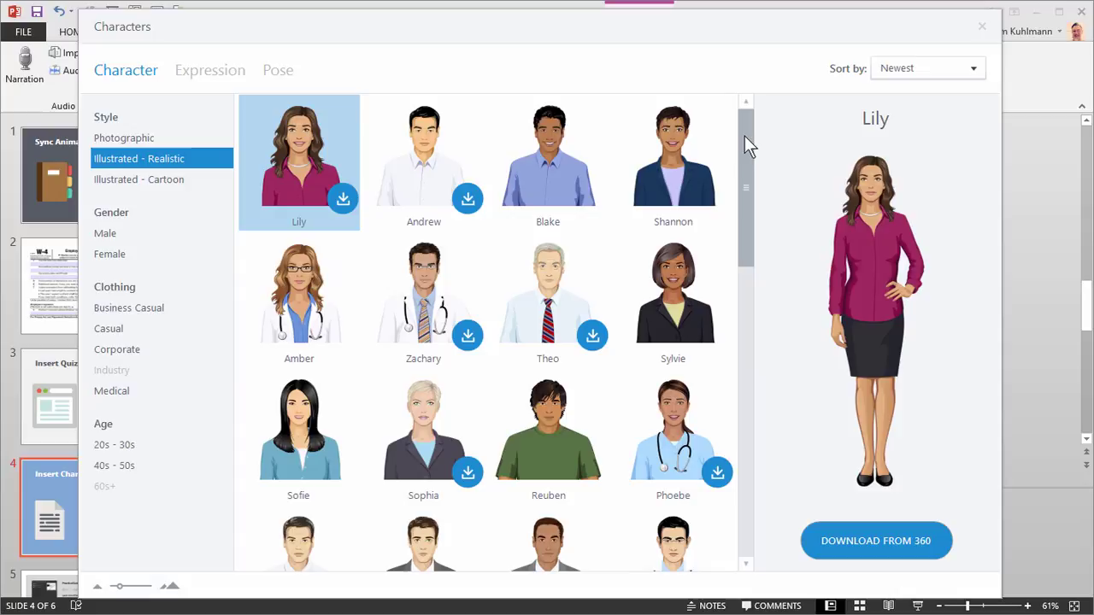
pyautogui.moveTo(745, 145)
pyautogui.mouseDown()
pyautogui.moveTo(747, 234)
pyautogui.moveTo(750, 128)
pyautogui.mouseUp()
pyautogui.click(309, 282)
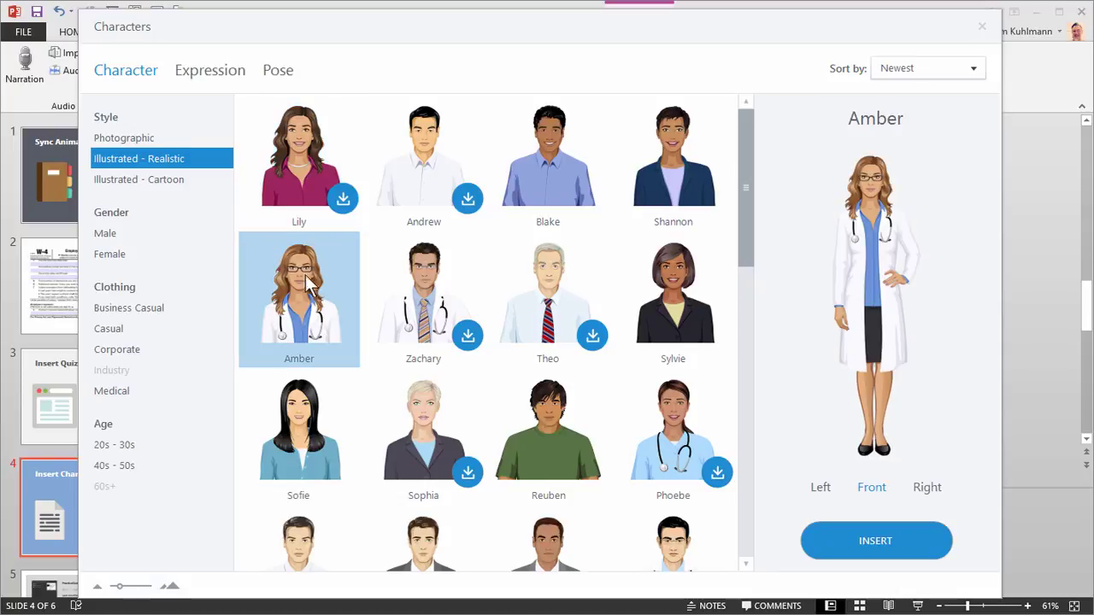
pyautogui.click(932, 489)
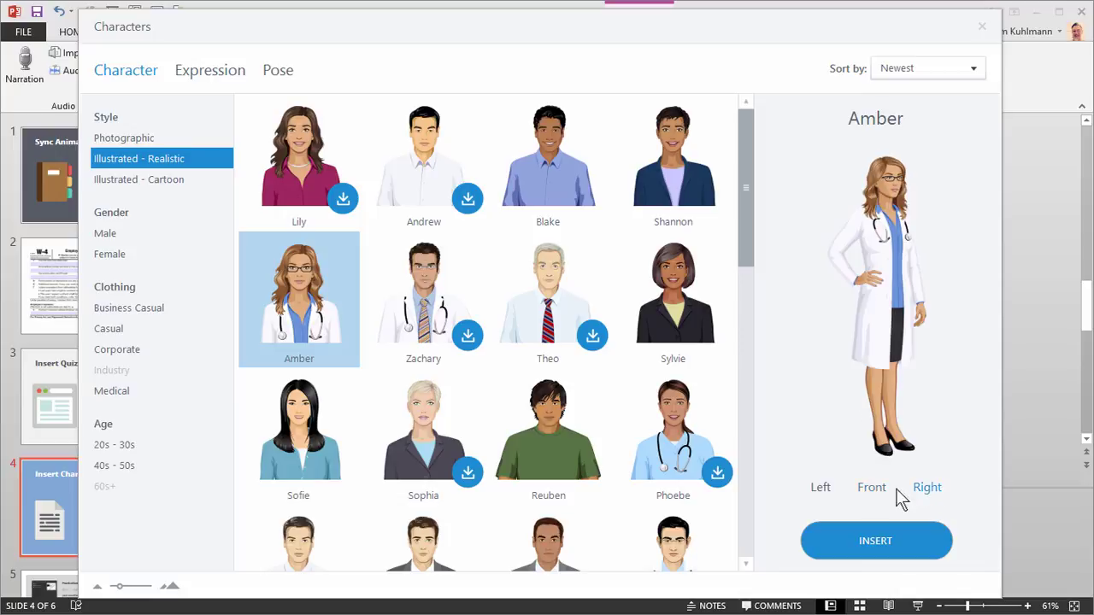
pyautogui.click(822, 489)
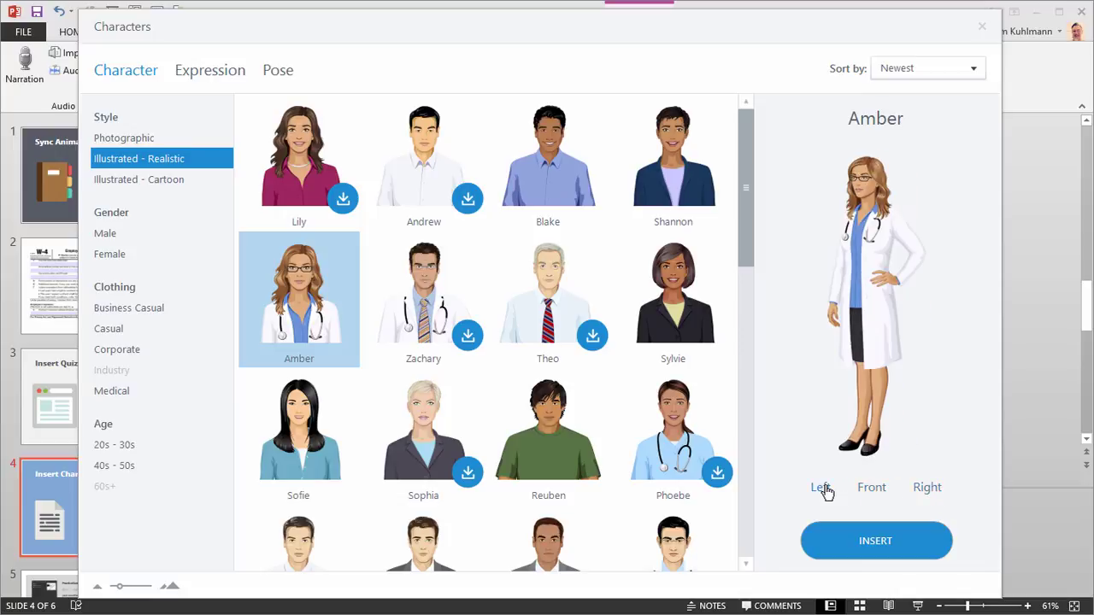
pyautogui.click(870, 493)
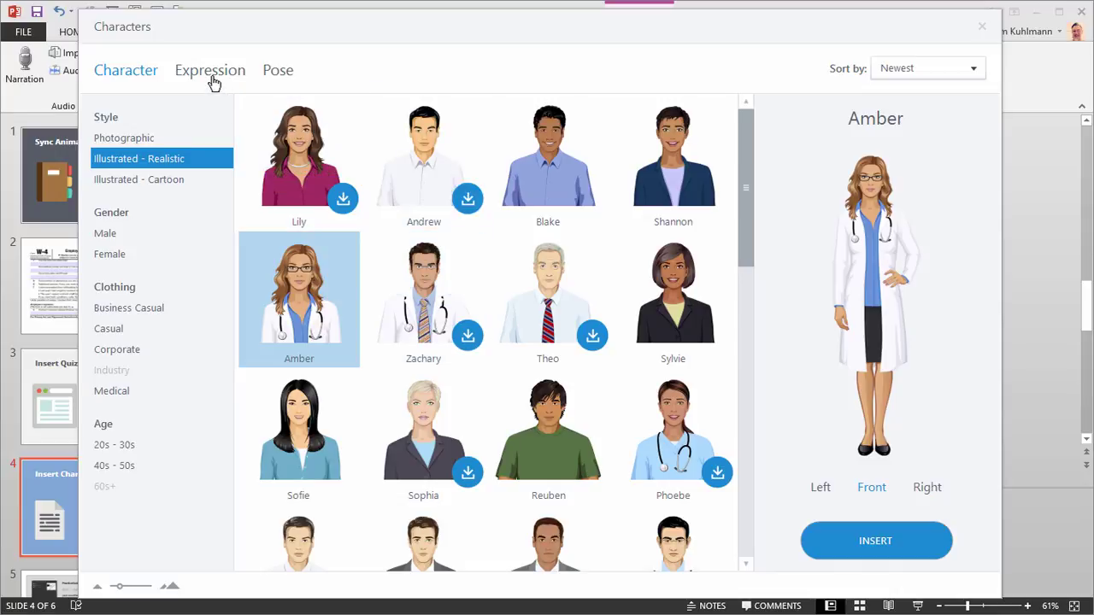
# Give Amber the Angry expression and the Arms crossed pose, and insert her in place of the current character
pyautogui.click(210, 74)
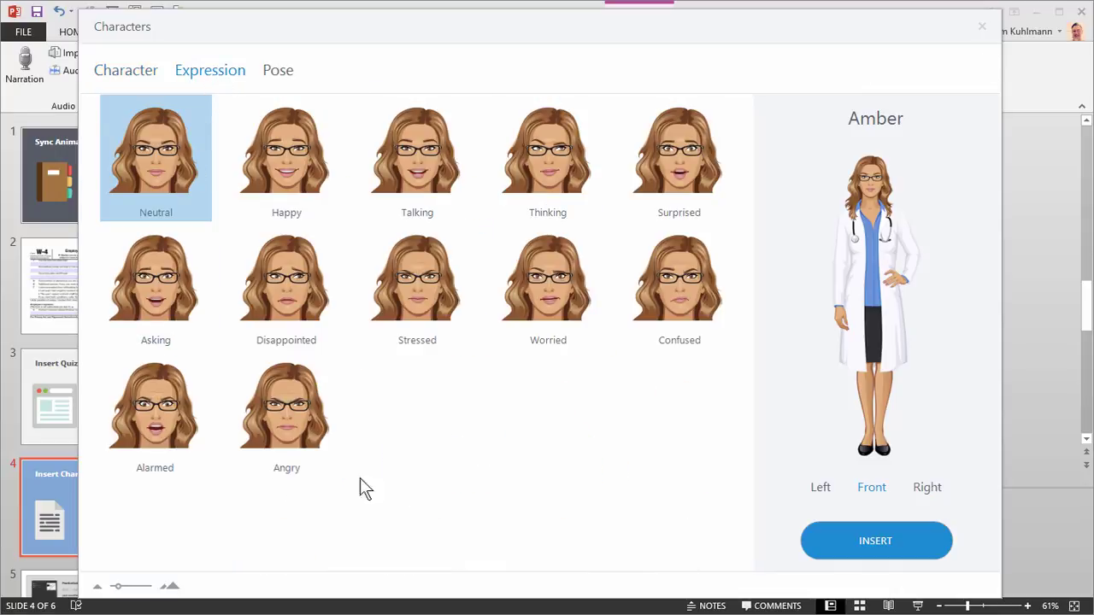
pyautogui.click(275, 407)
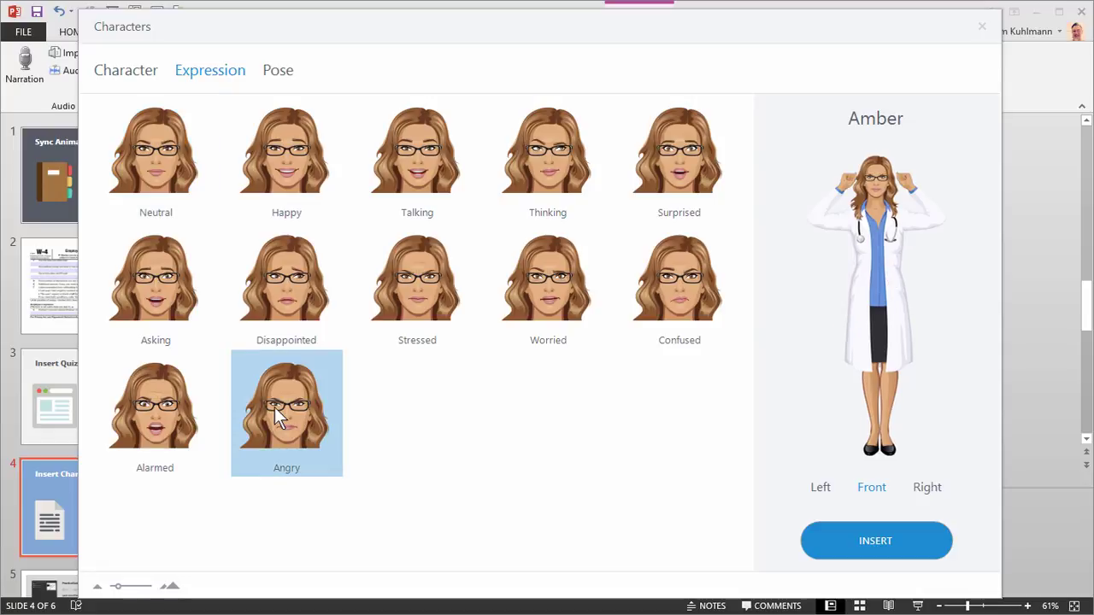
pyautogui.click(280, 72)
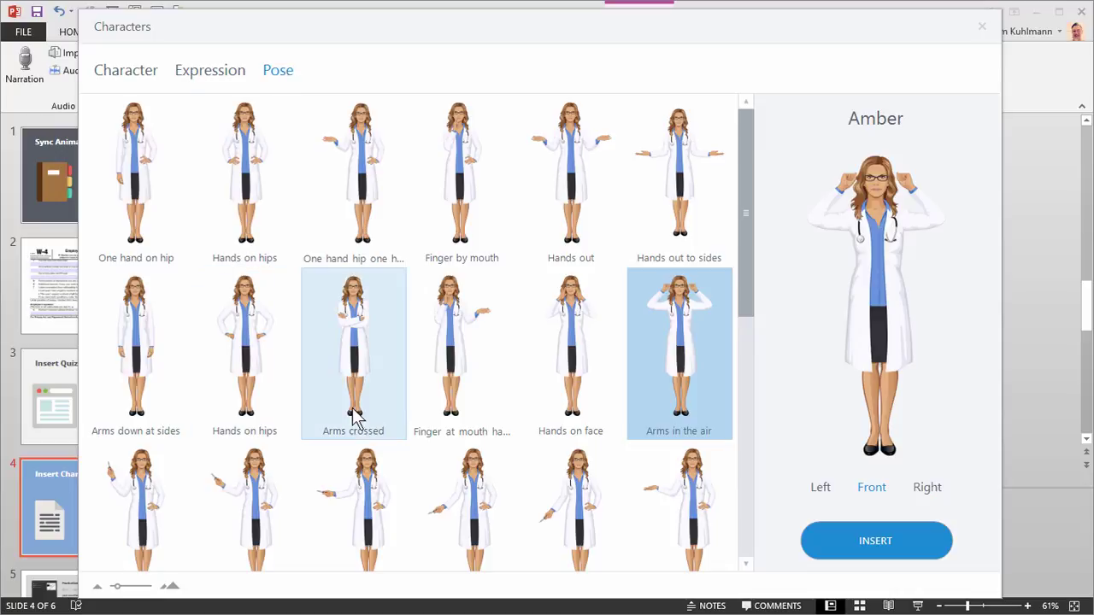
pyautogui.click(346, 336)
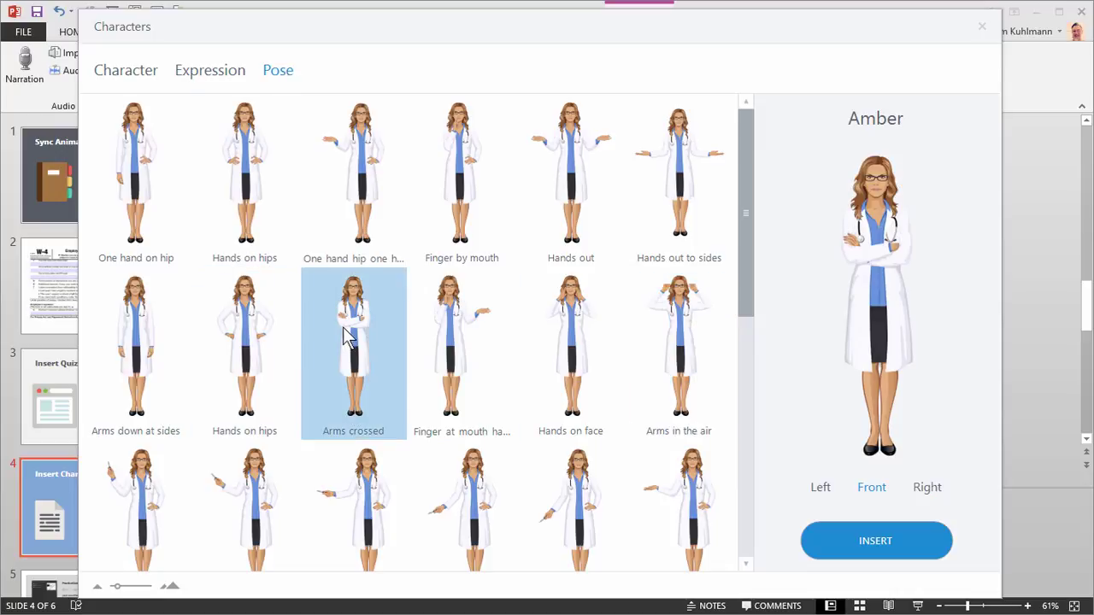
pyautogui.click(865, 544)
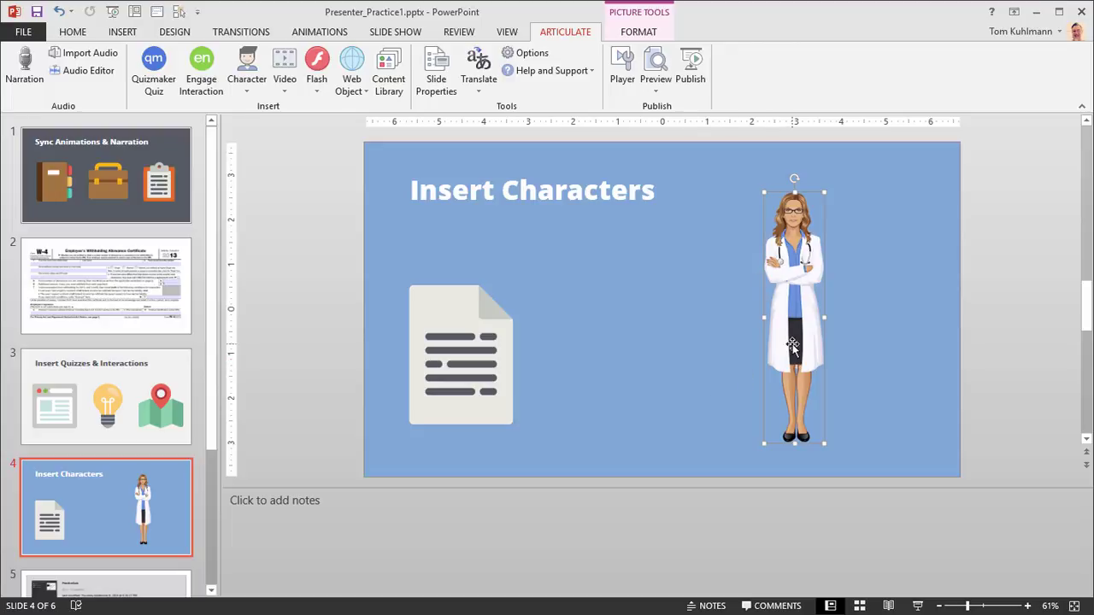
# Reopen the inserted character for editing and remove the Illustrated - Realistic character Blake from the library
pyautogui.click(249, 89)
pyautogui.click(271, 125)
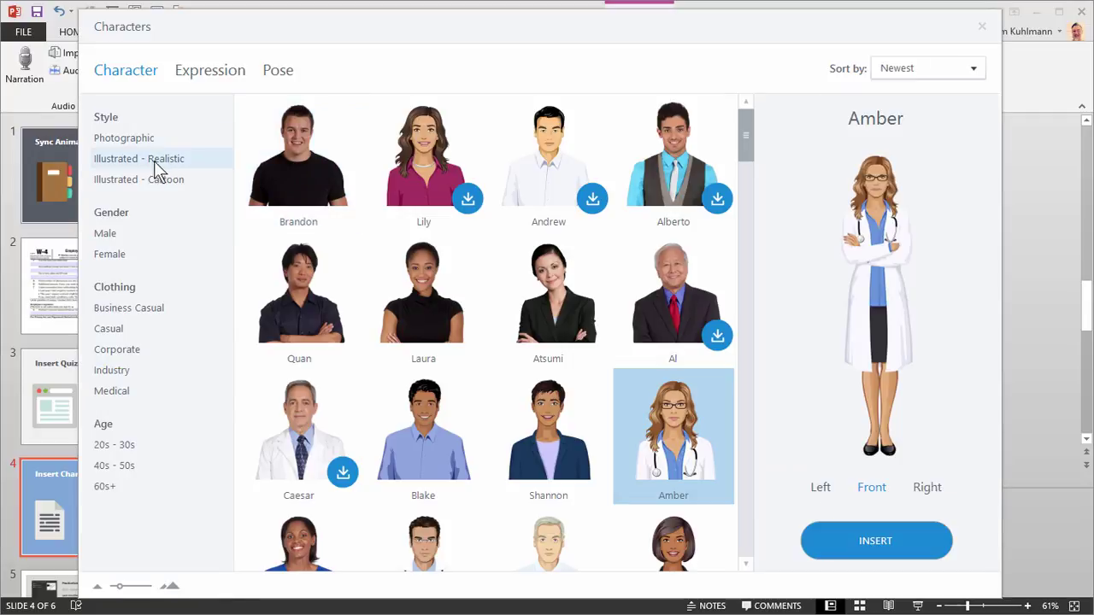
pyautogui.click(152, 159)
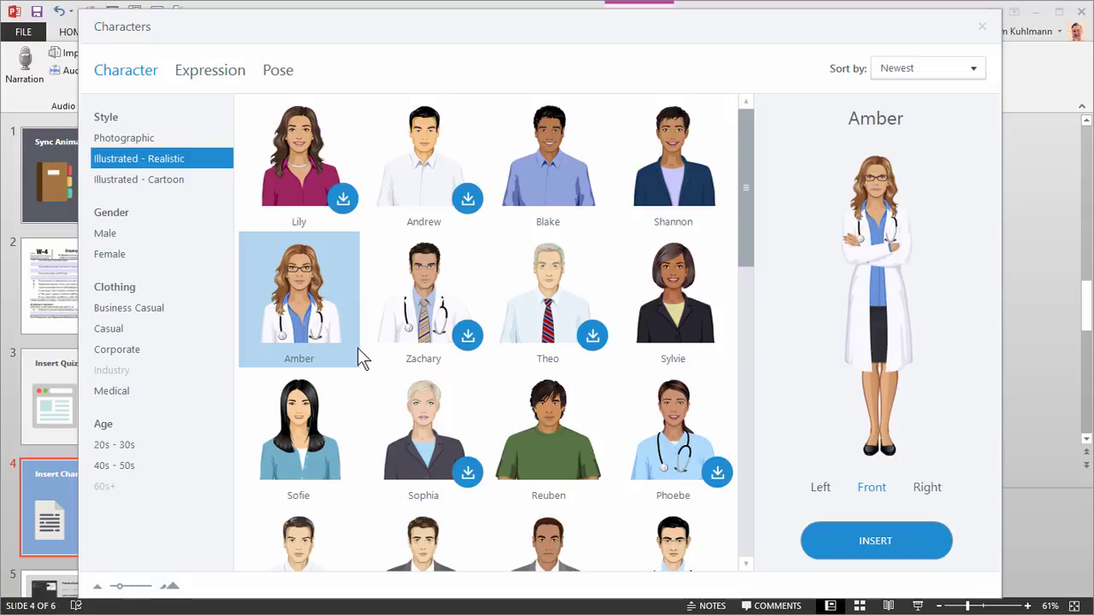
pyautogui.moveTo(471, 205)
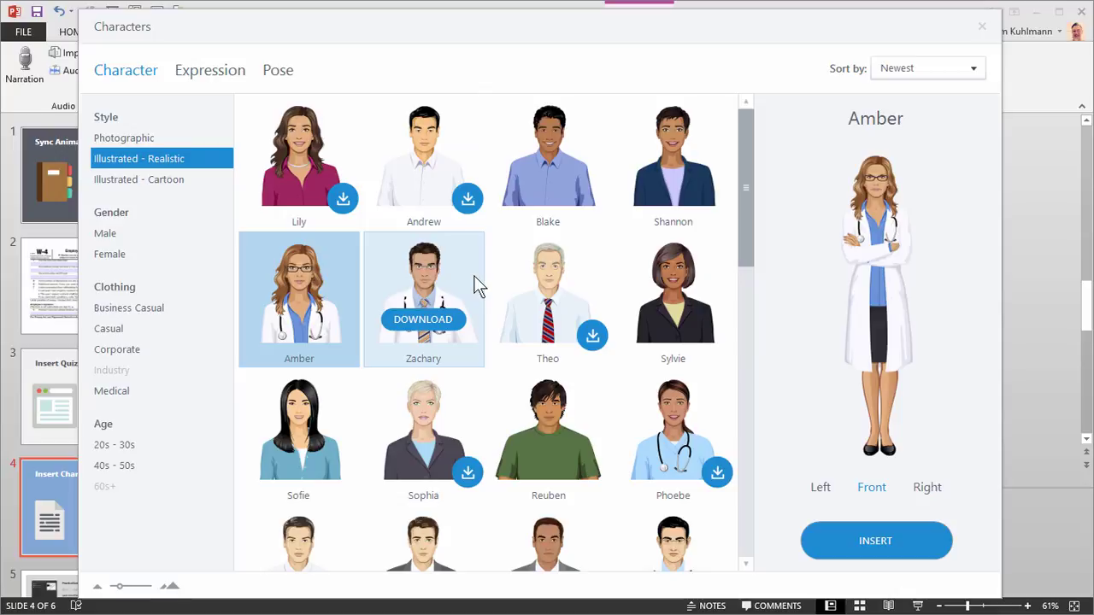
pyautogui.rightClick(543, 164)
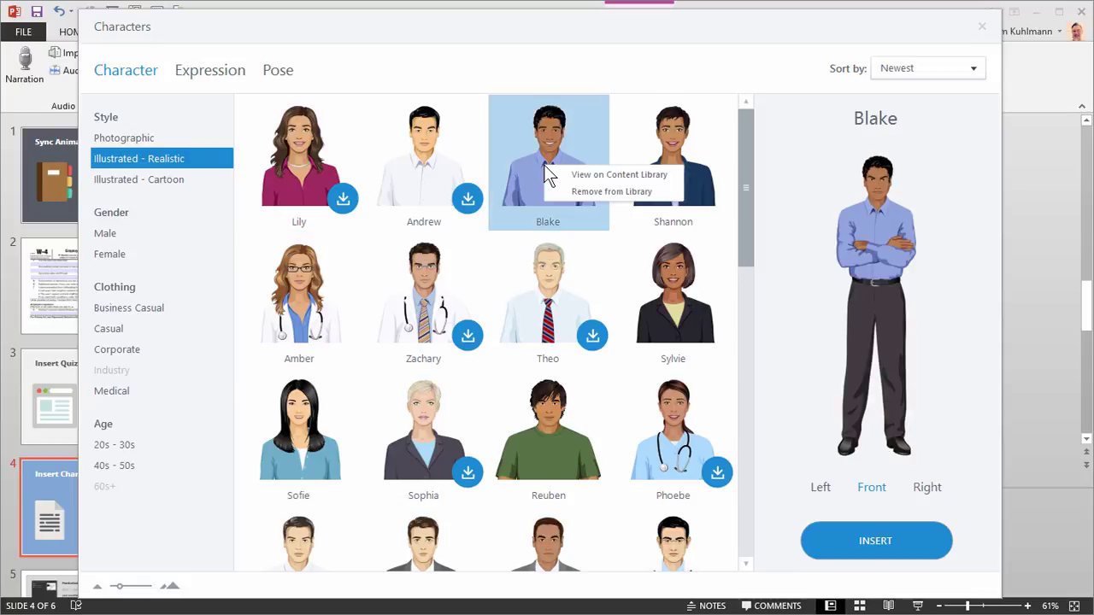
pyautogui.click(632, 191)
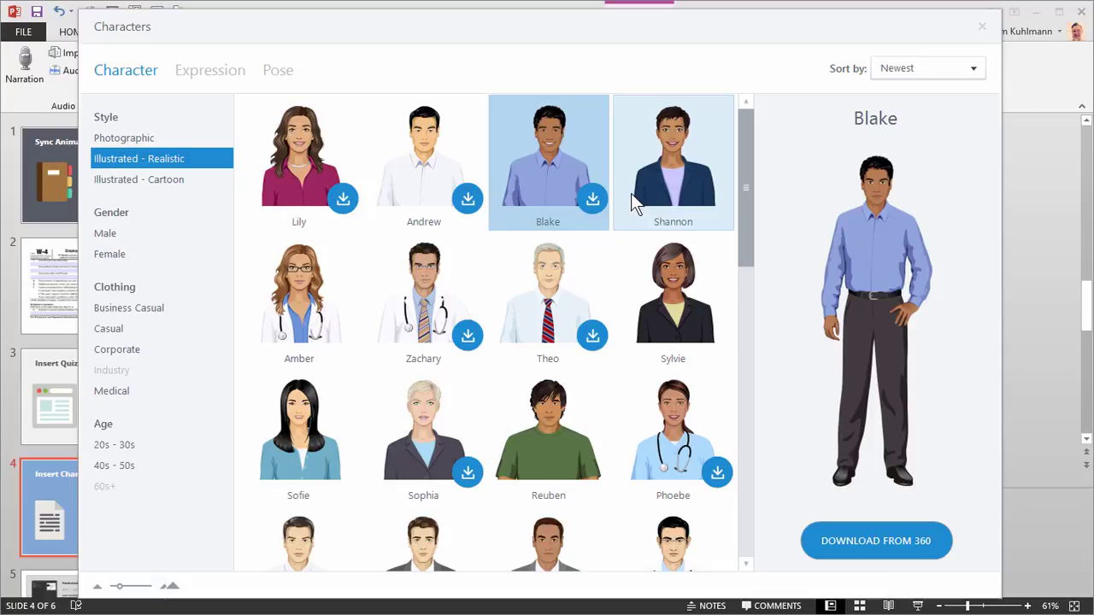
# View the Illustrated - Cartoon characters and return to the Illustrated - Realistic style
pyautogui.moveTo(556, 183)
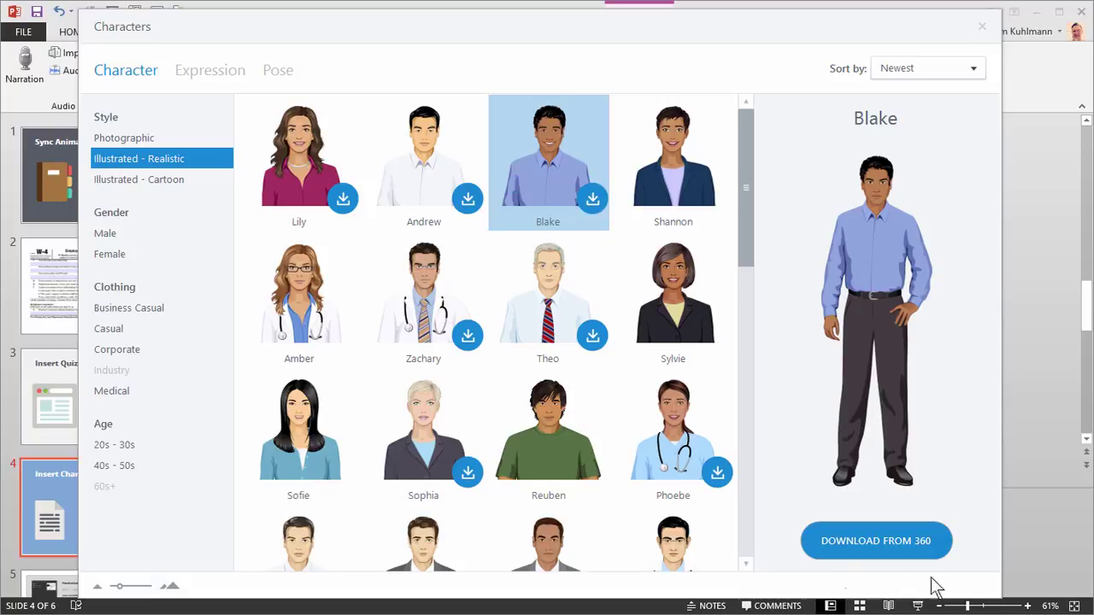
pyautogui.click(148, 181)
pyautogui.click(169, 160)
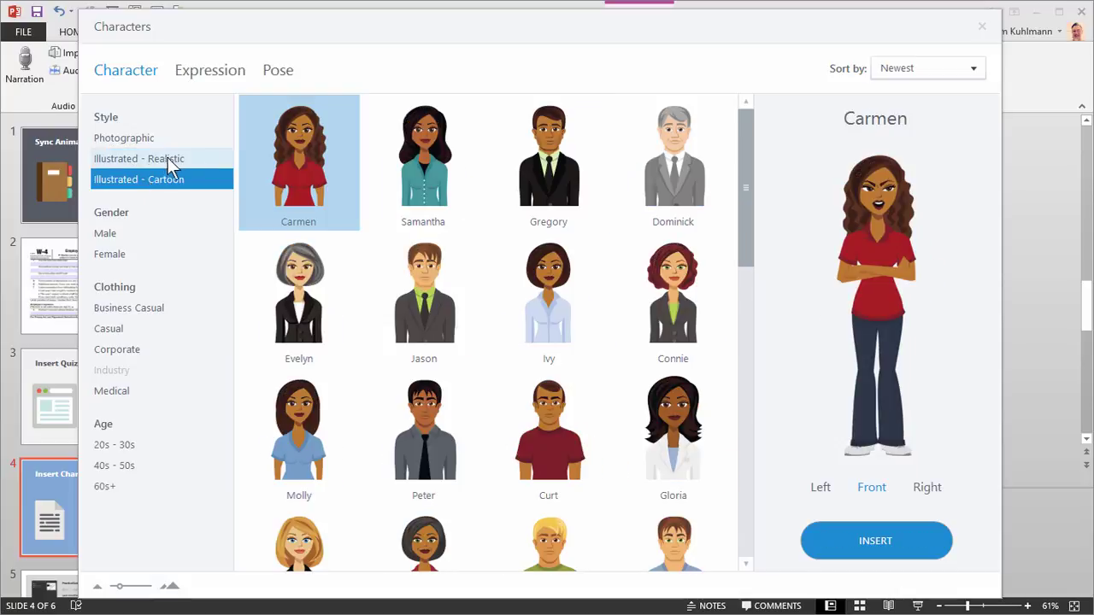
# Preview the character Samantha in the Illustrated - Cartoon style
pyautogui.moveTo(744, 134)
pyautogui.mouseDown()
pyautogui.moveTo(745, 432)
pyautogui.moveTo(750, 129)
pyautogui.mouseUp()
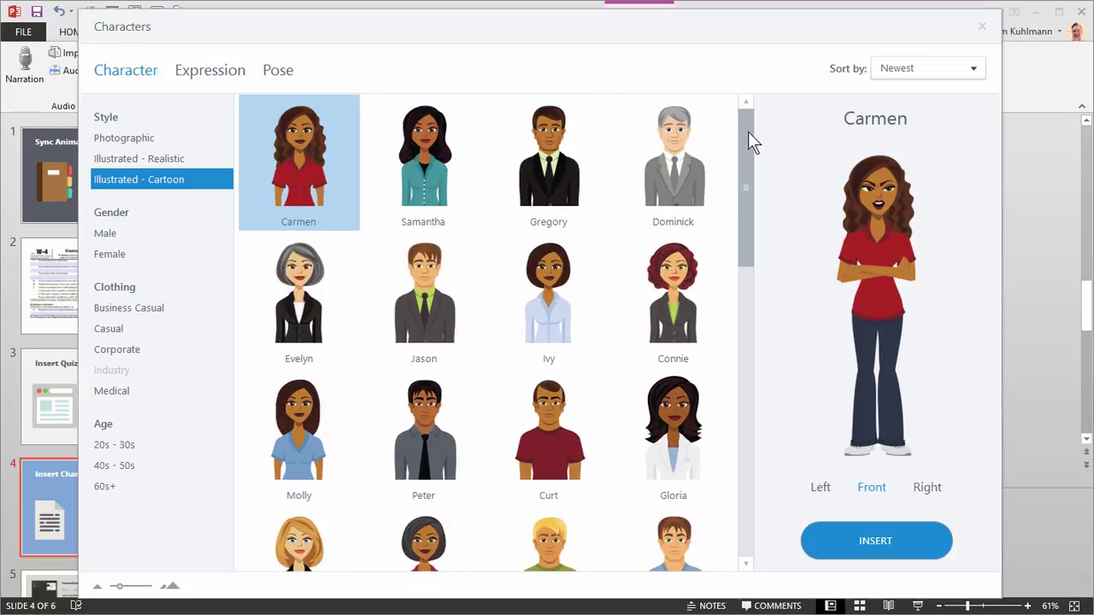
pyautogui.click(416, 156)
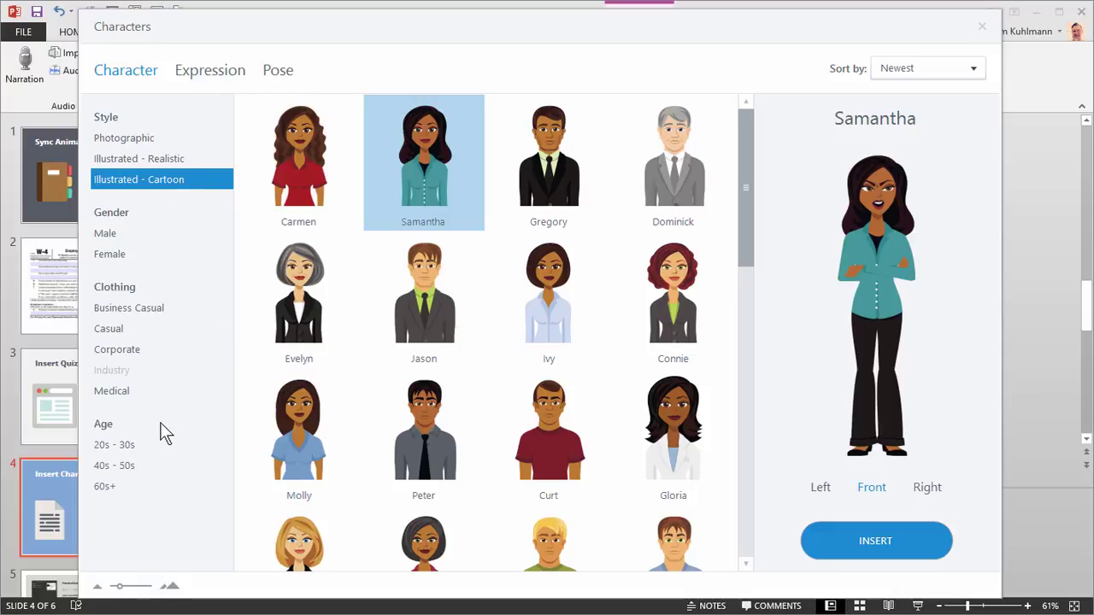
# Filter the character library to Illustrated - Realistic females in their 20s - 30s wearing Casual clothing
pyautogui.click(163, 158)
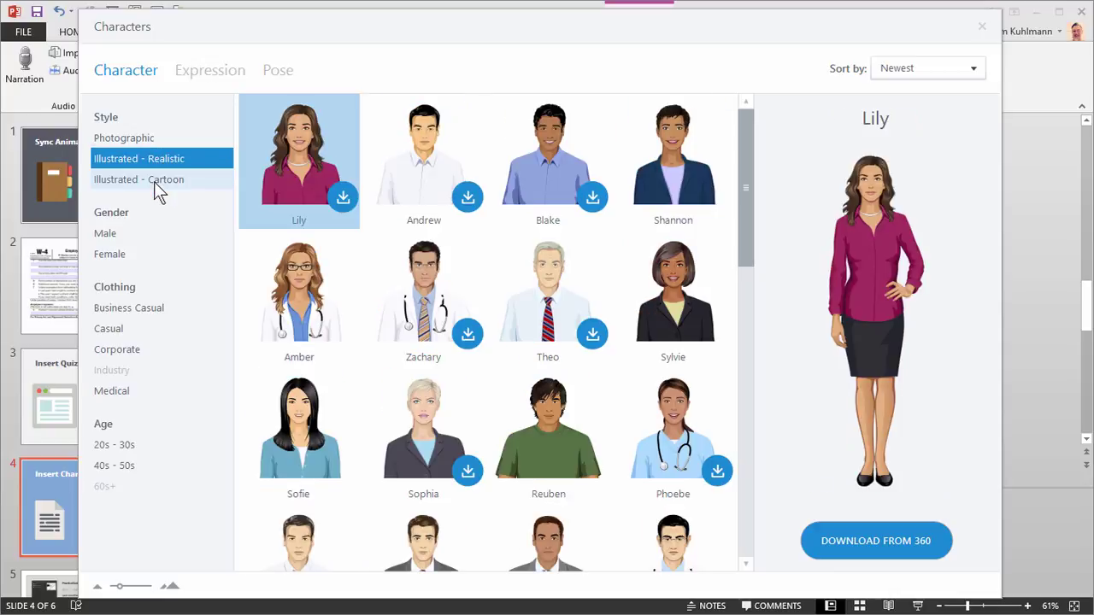
pyautogui.click(121, 254)
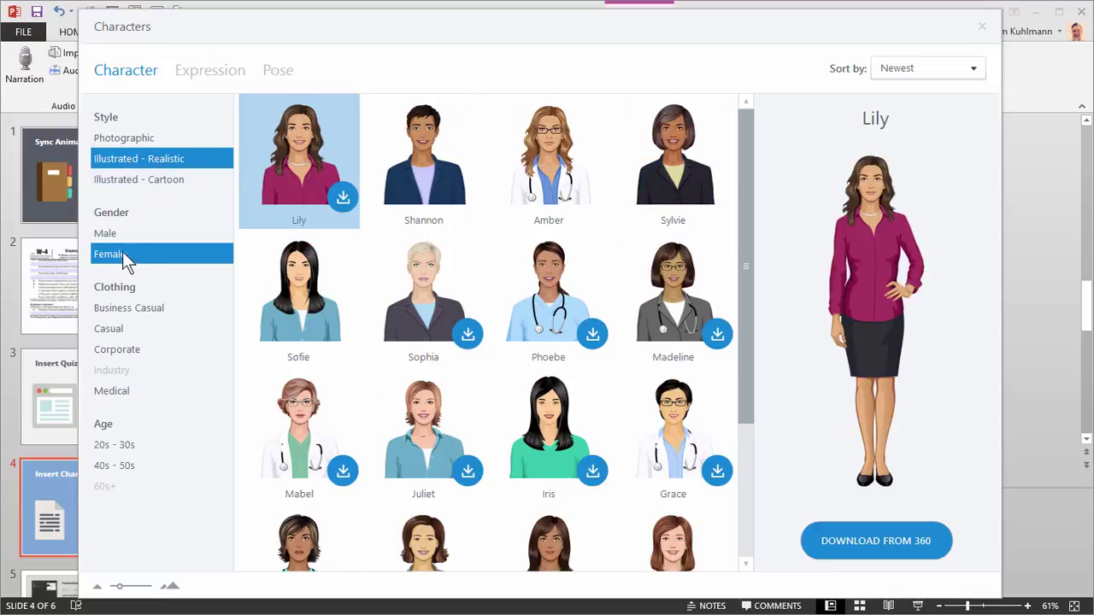
pyautogui.click(132, 447)
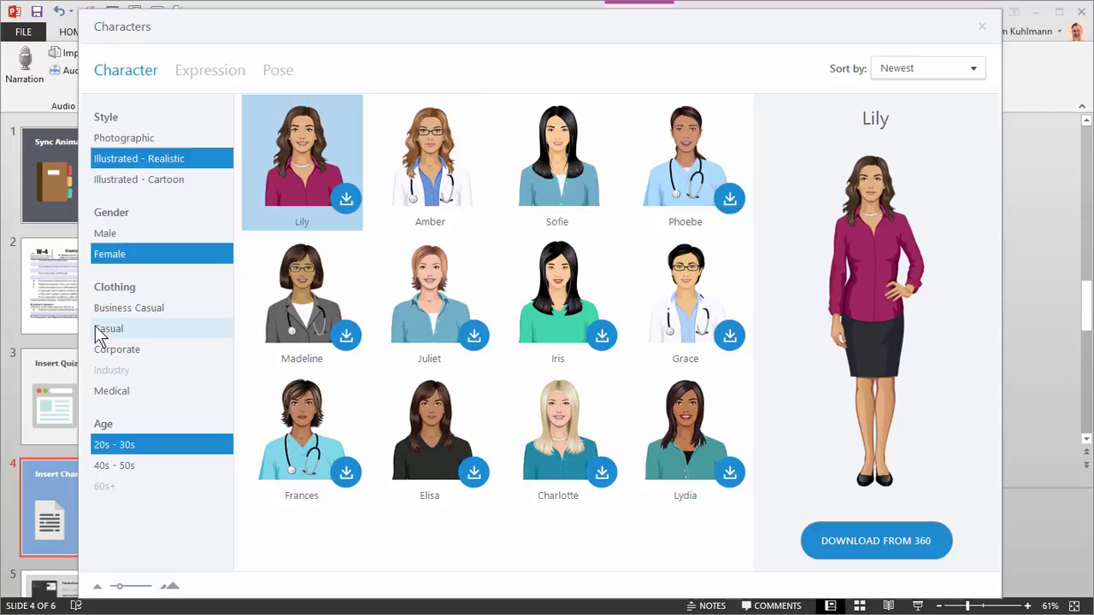
pyautogui.click(106, 330)
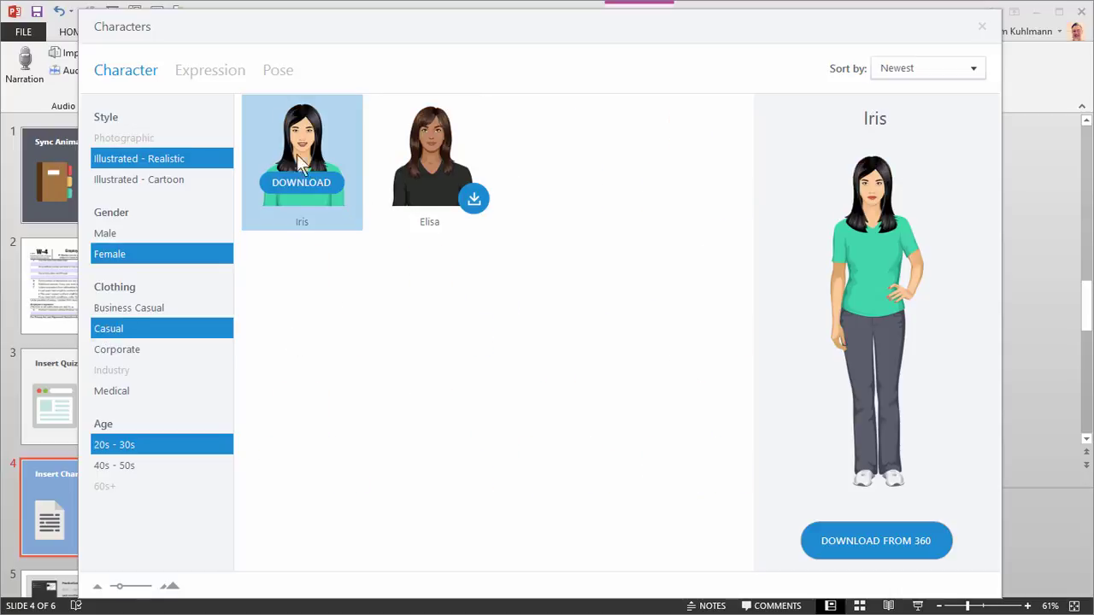
# Preview Elisa, download the character Iris from 360, and insert Iris in place of the current character
pyautogui.click(427, 150)
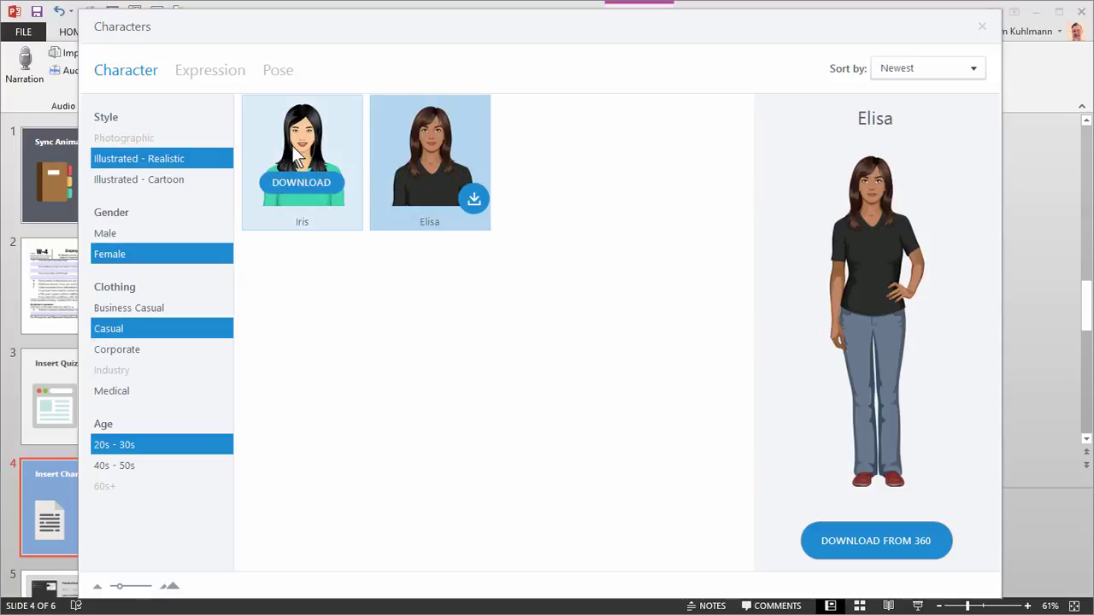
pyautogui.click(287, 190)
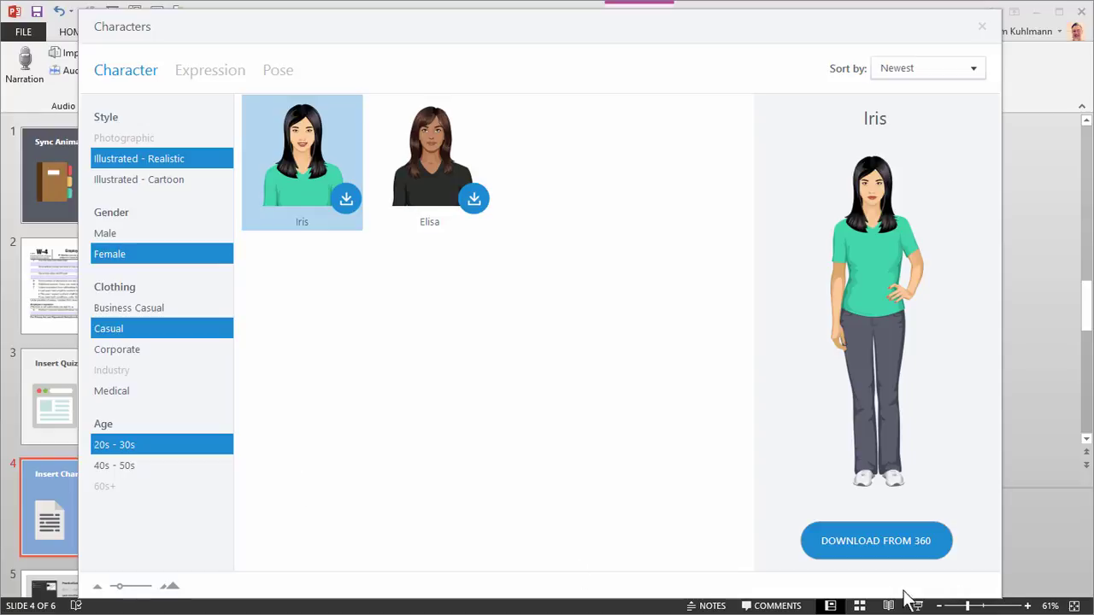
pyautogui.click(883, 549)
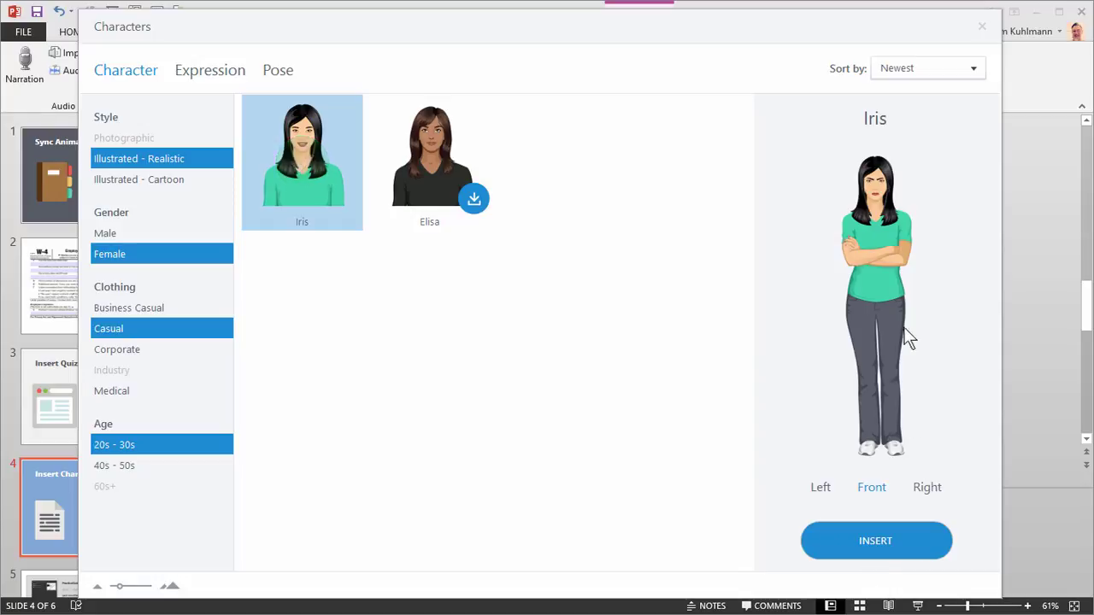
pyautogui.click(879, 539)
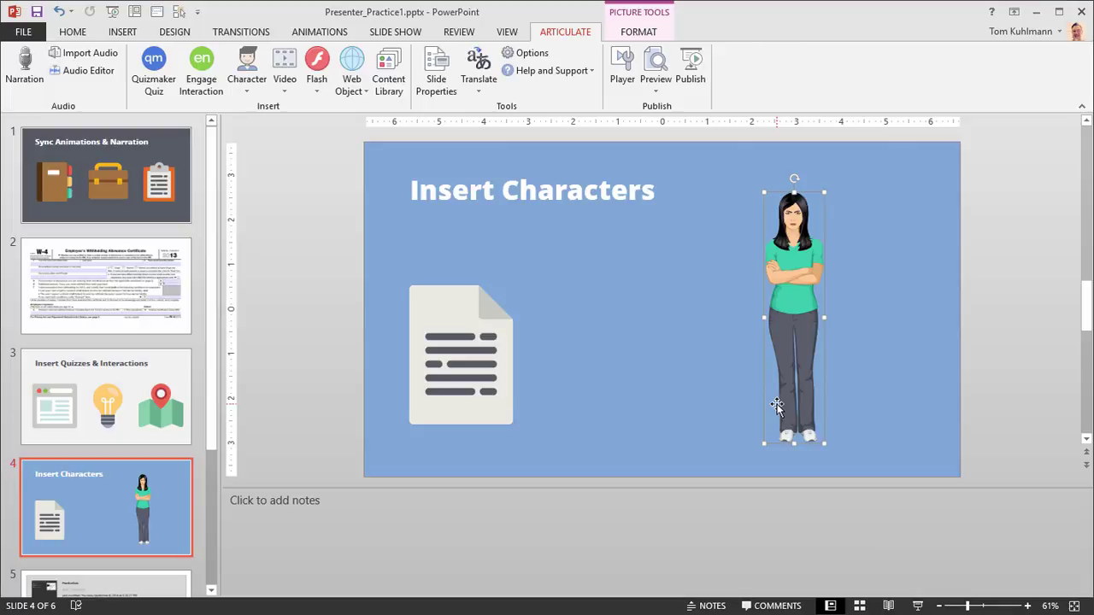
# Crop the inserted Iris picture from below so only her head and crossed arms are kept
pyautogui.click(642, 34)
pyautogui.click(913, 65)
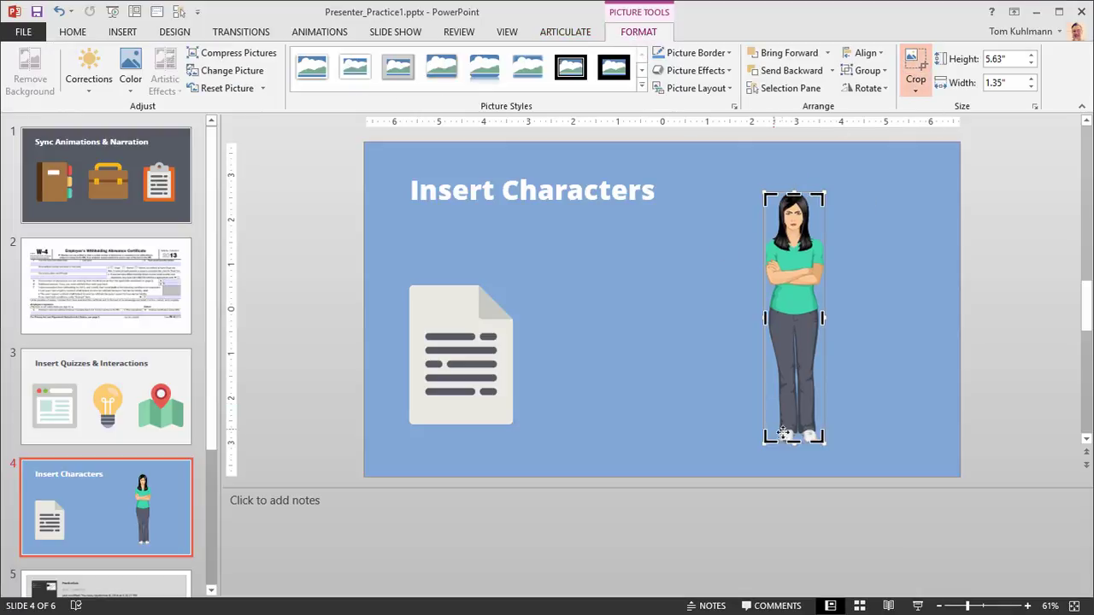
pyautogui.moveTo(794, 438); pyautogui.dragTo(618, 389)
# Enlarge the cropped Iris picture to about 7.35" high by 5.33" wide and place it along the slide's lower edge, beside the document icon
pyautogui.click(750, 291)
pyautogui.click(774, 263)
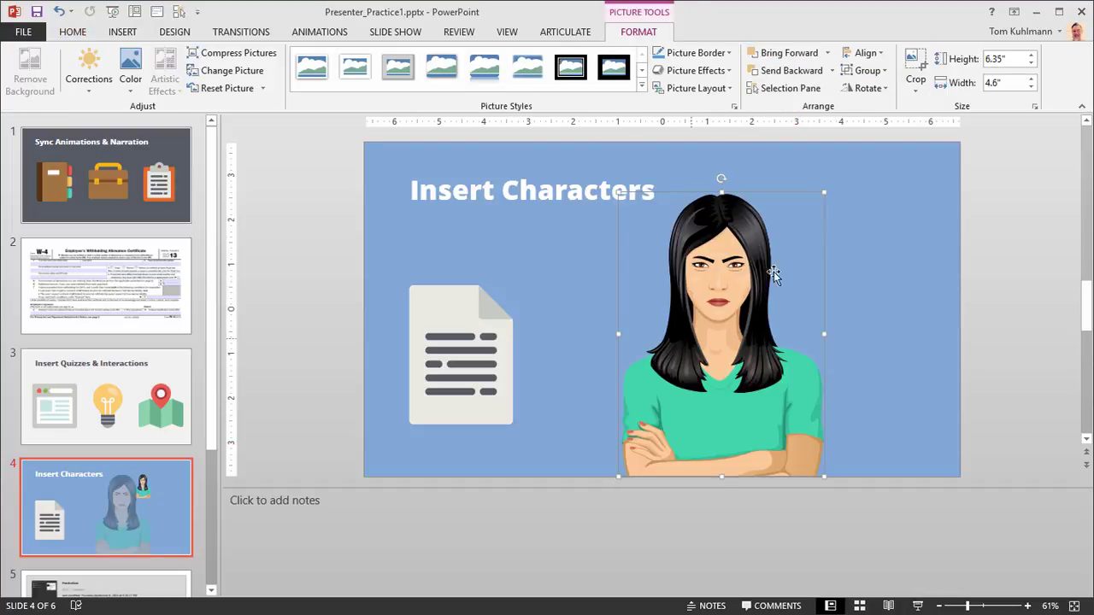
pyautogui.moveTo(824, 191); pyautogui.dragTo(859, 178)
pyautogui.moveTo(752, 280); pyautogui.dragTo(786, 280)
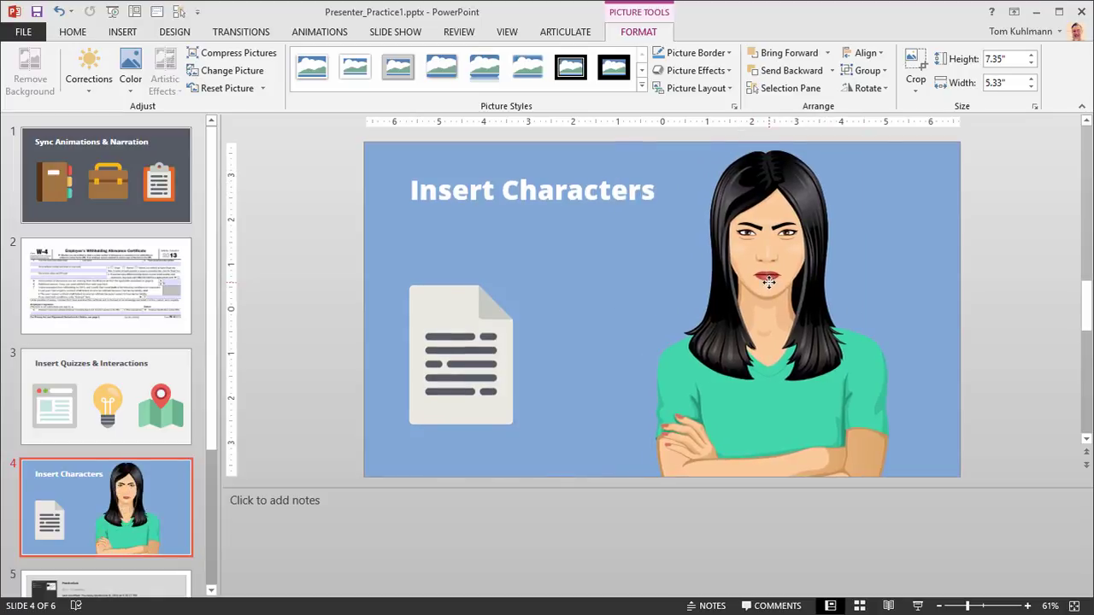